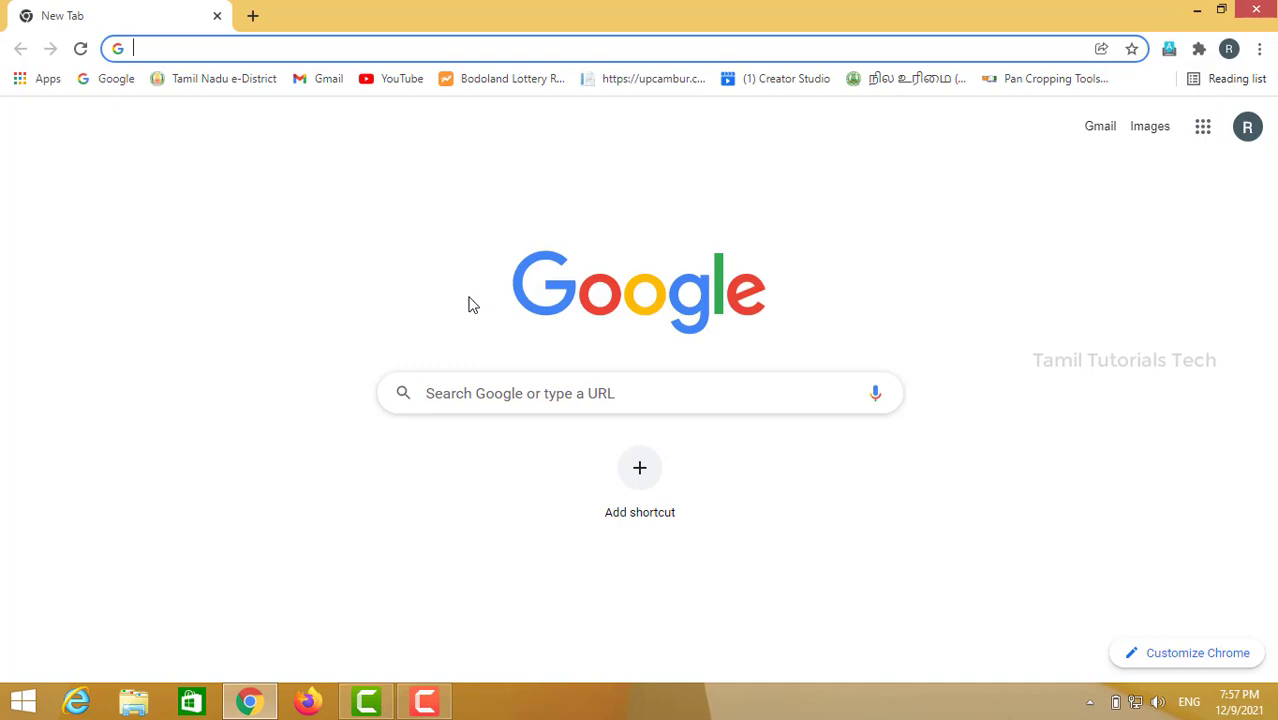
Go to the tn.gov.in portal and open the Ex-Gratia for COVID-19 application form
type("tn.gov.in")
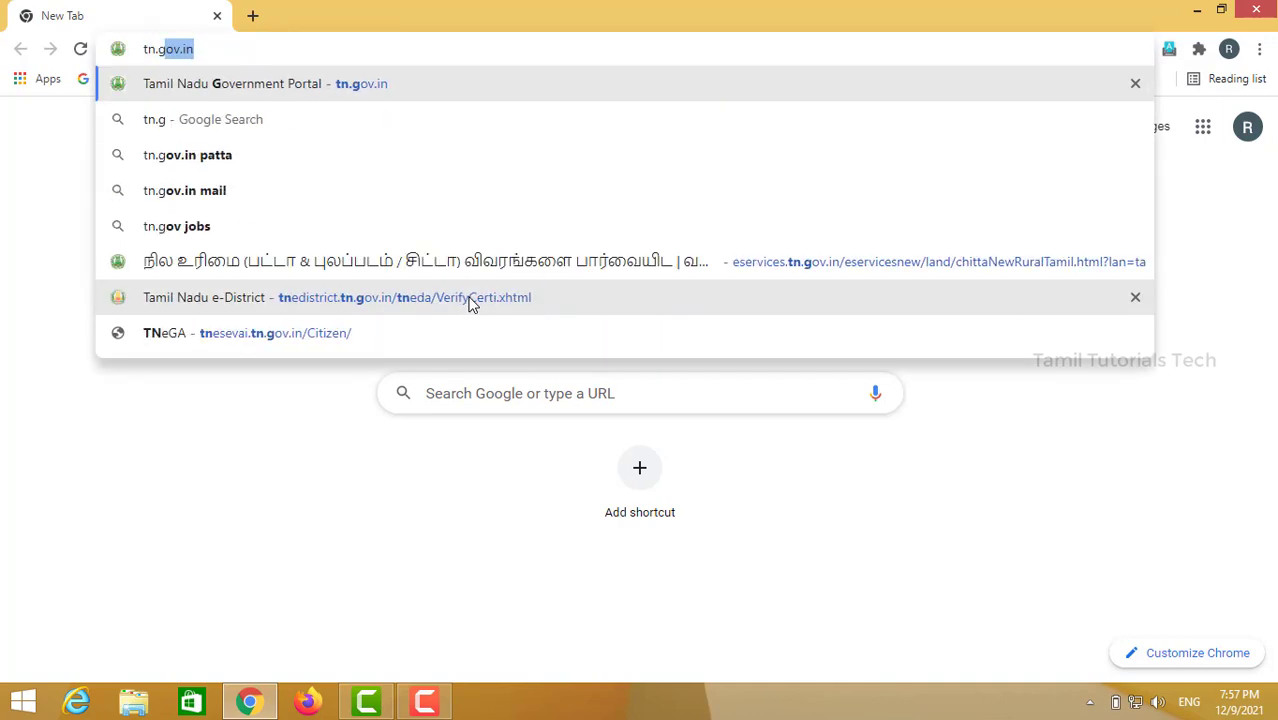
key("Return")
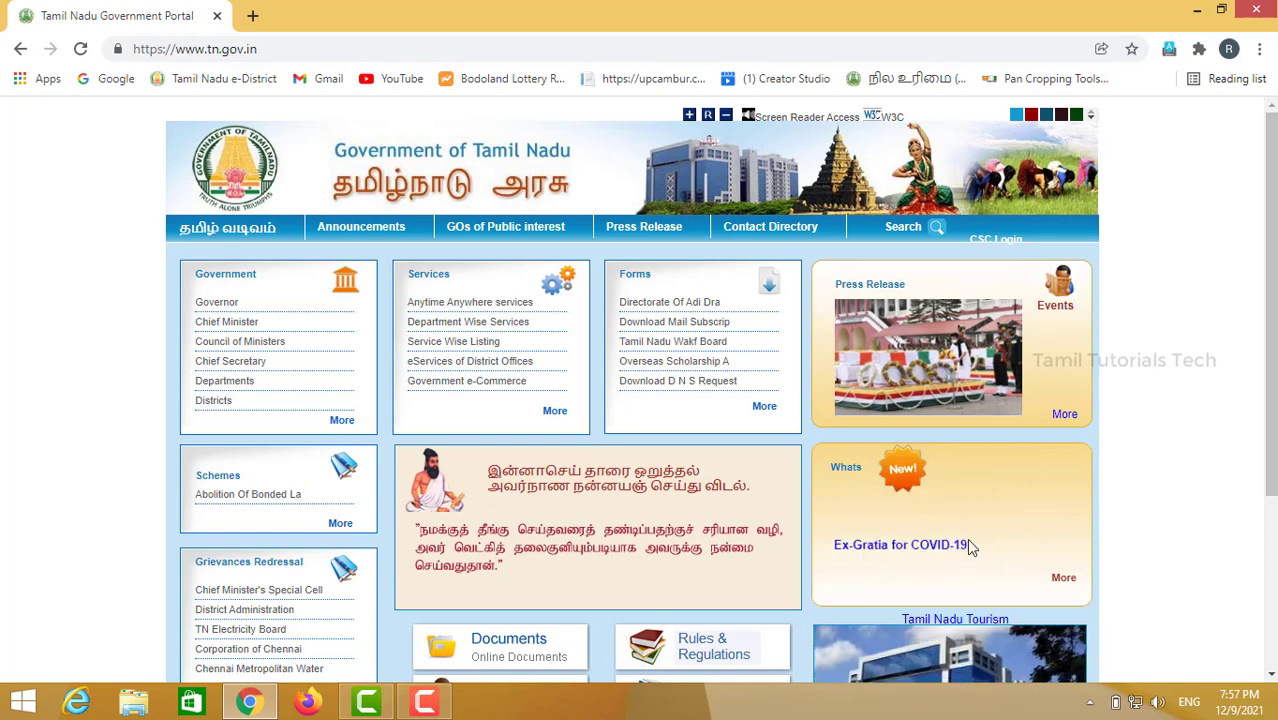
left_click(908, 556)
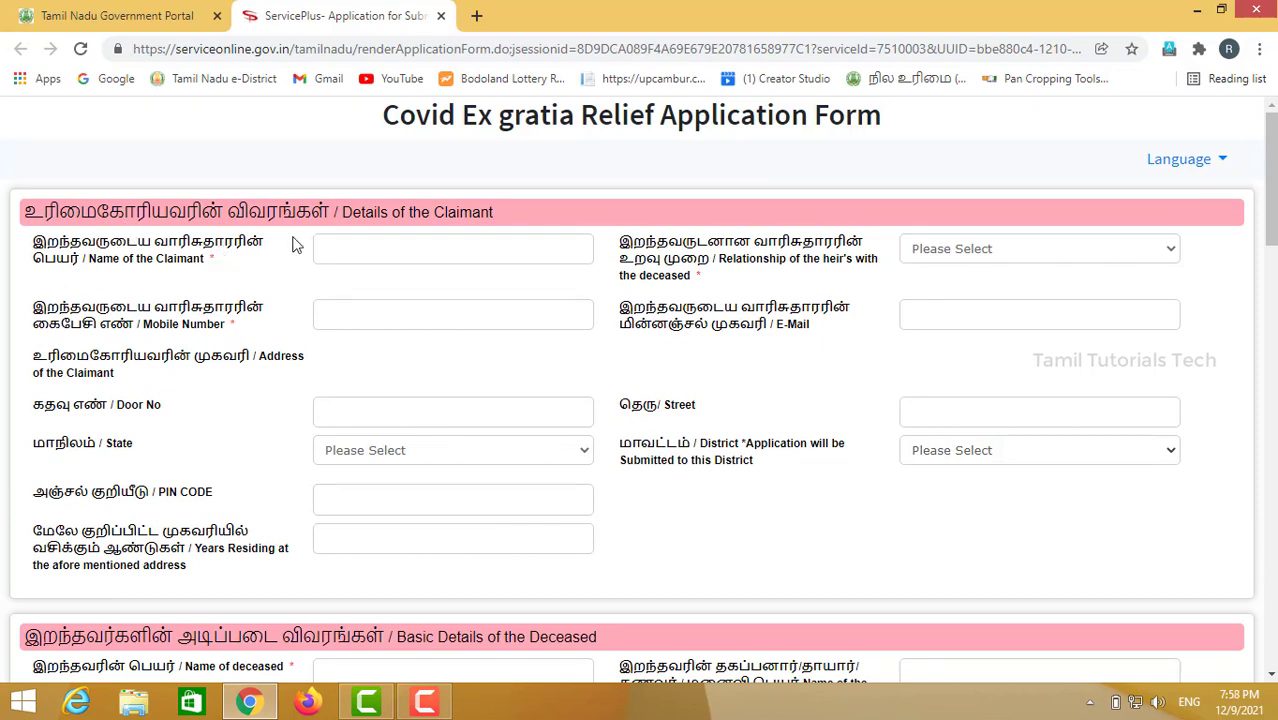
Examine the claimant details and the basic details of the deceased, including the gender and place of death choices
left_click(360, 246)
scroll(648, 245, "down", 5)
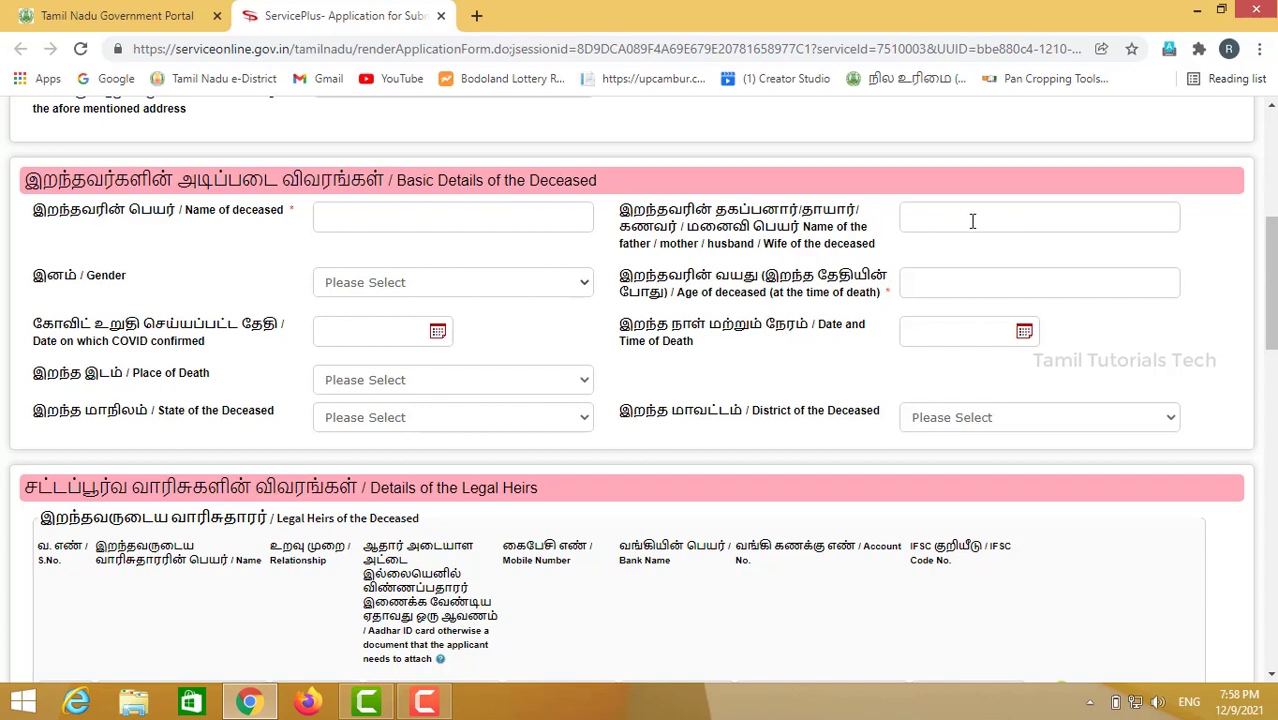
left_click(406, 286)
left_click(405, 283)
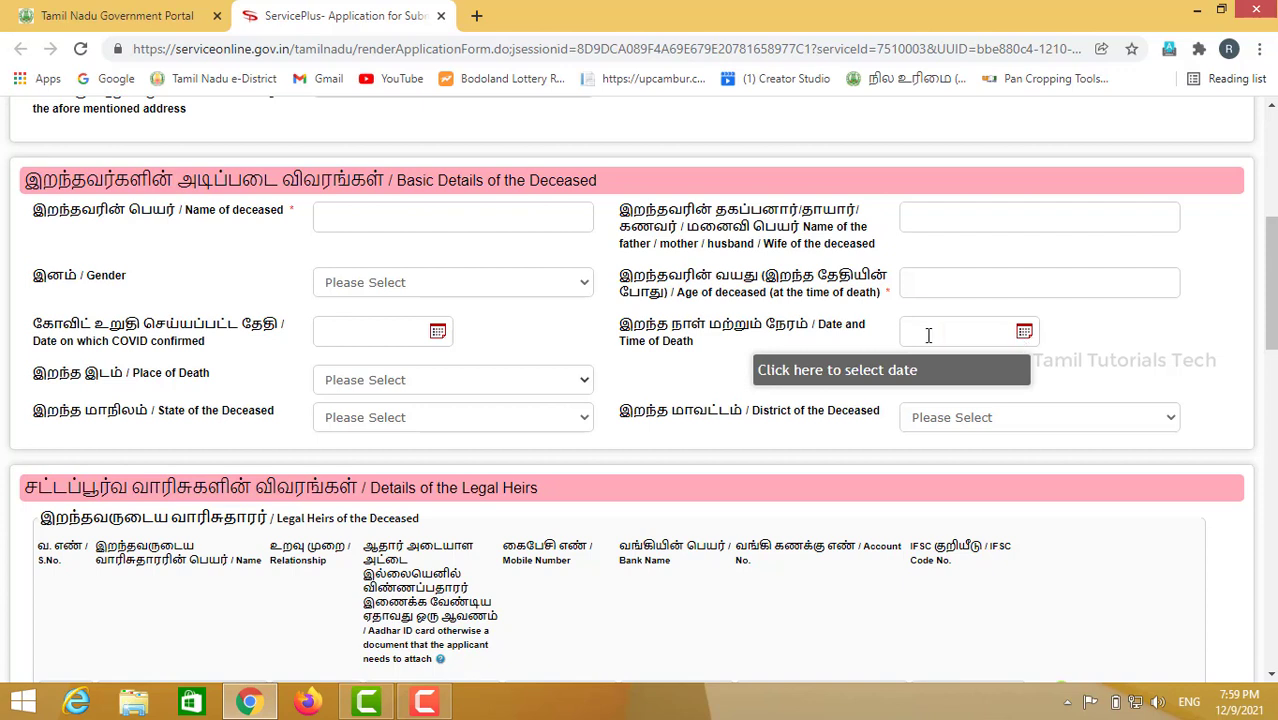
left_click(405, 383)
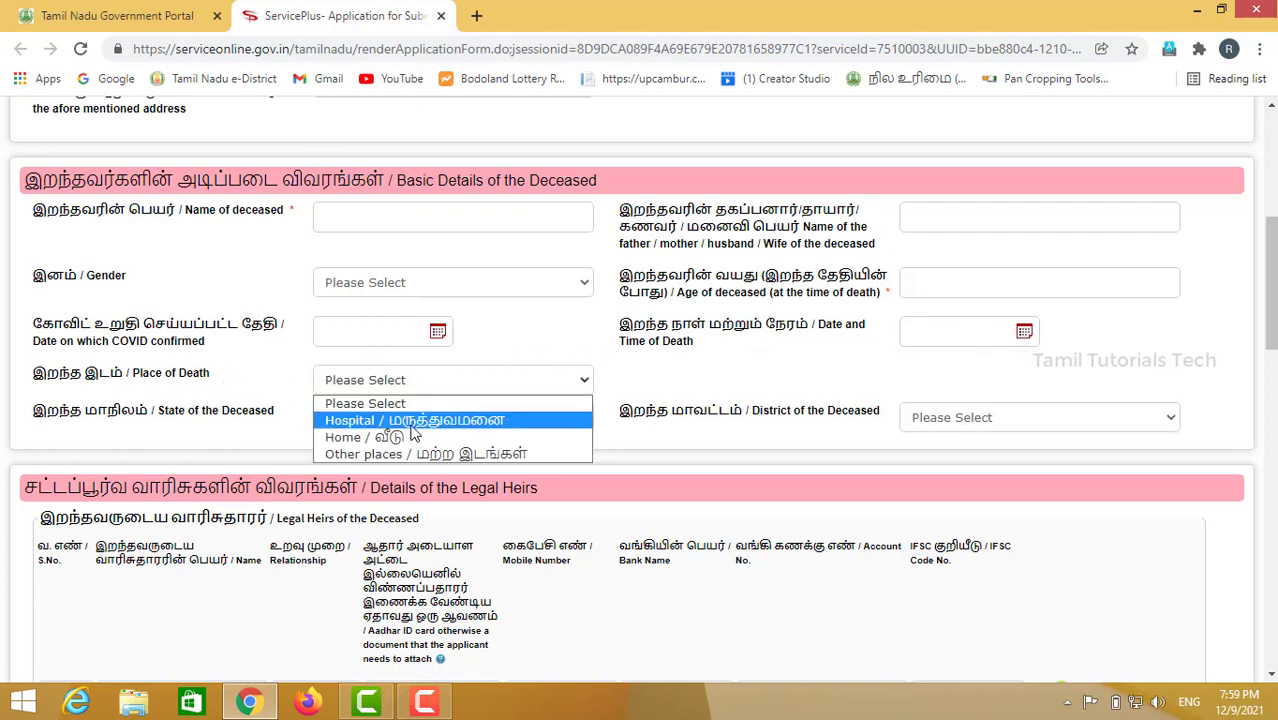
left_click(247, 424)
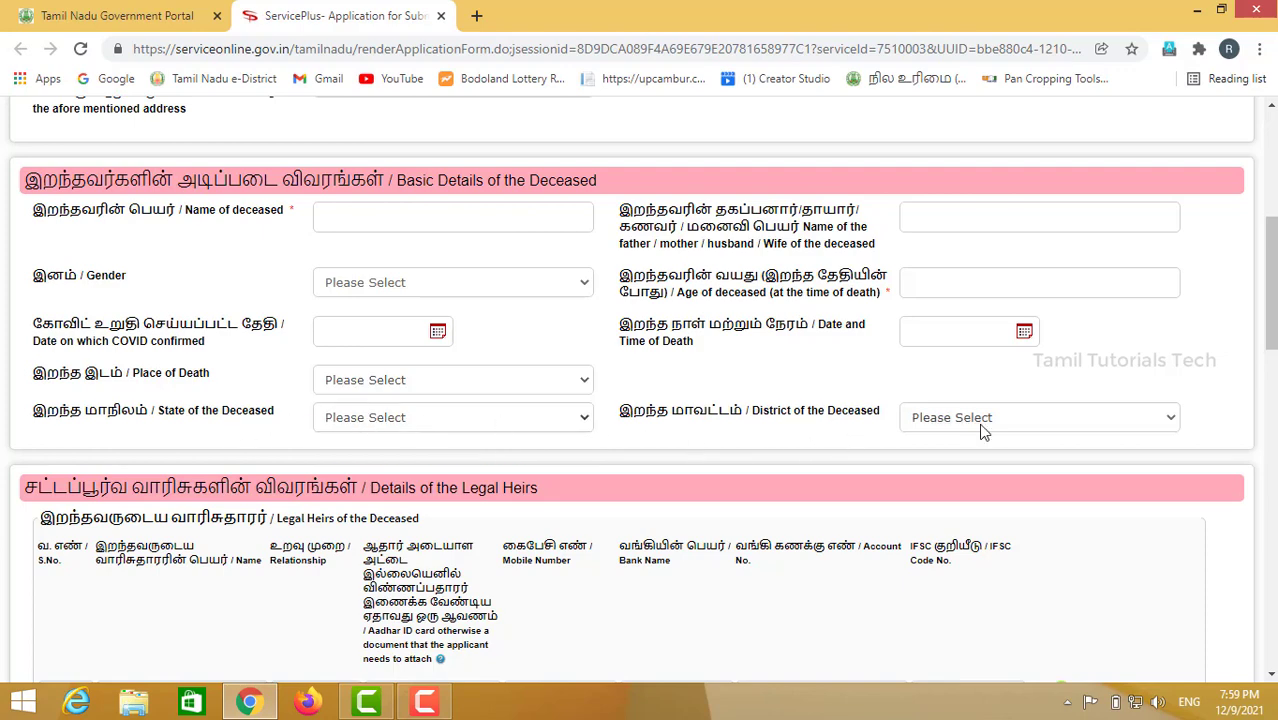
Set the relationship of the first legal heir to Husband and go through that row's bank account and IFSC fields
left_click_drag(1272, 323, 1272, 398)
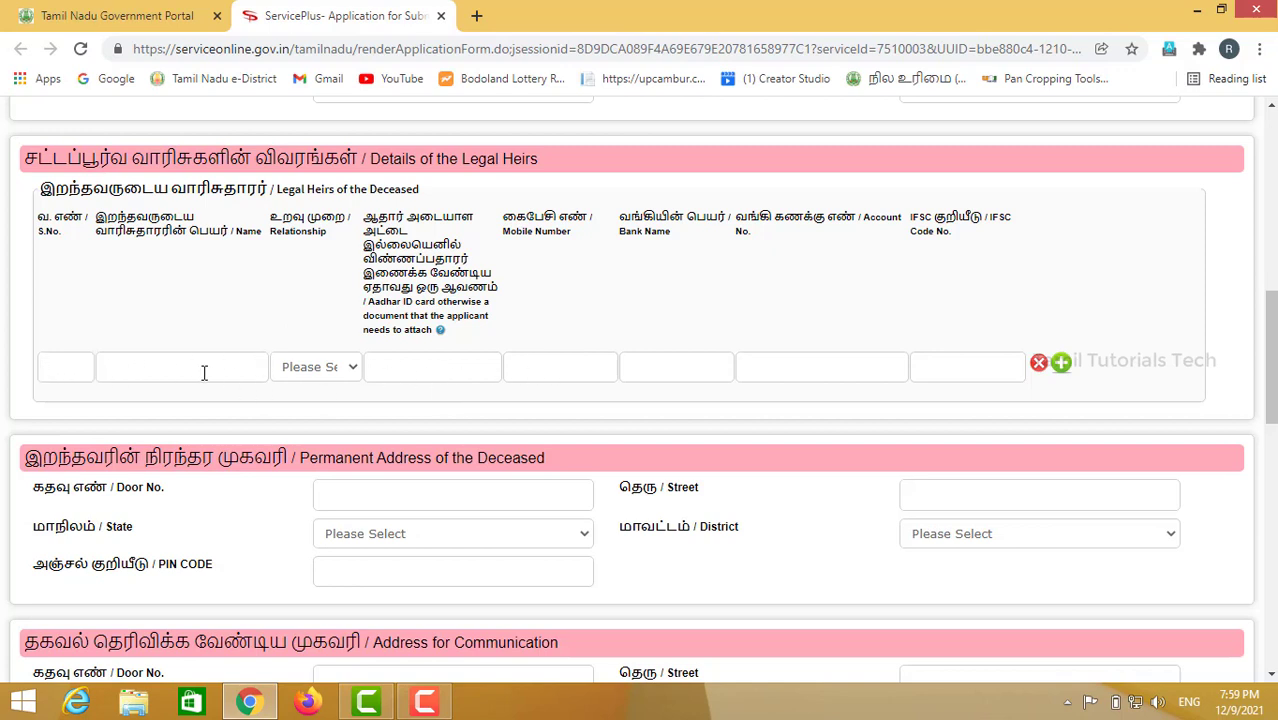
left_click(330, 367)
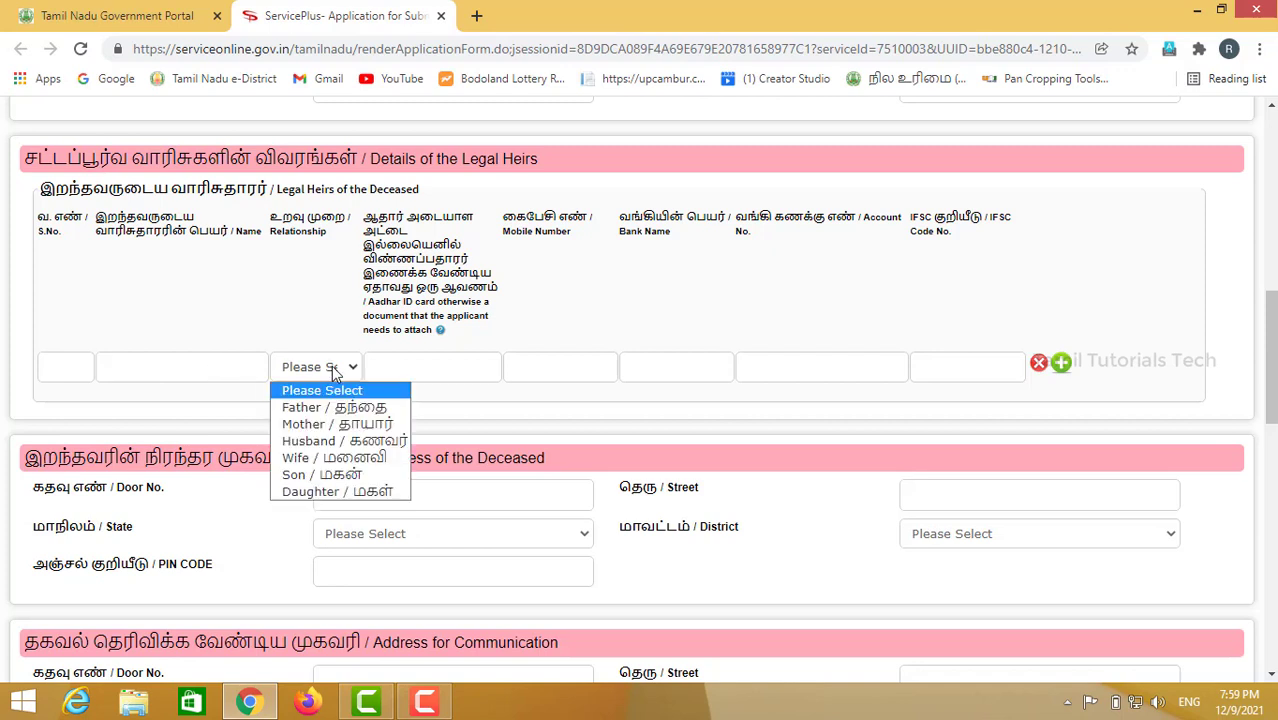
left_click(336, 441)
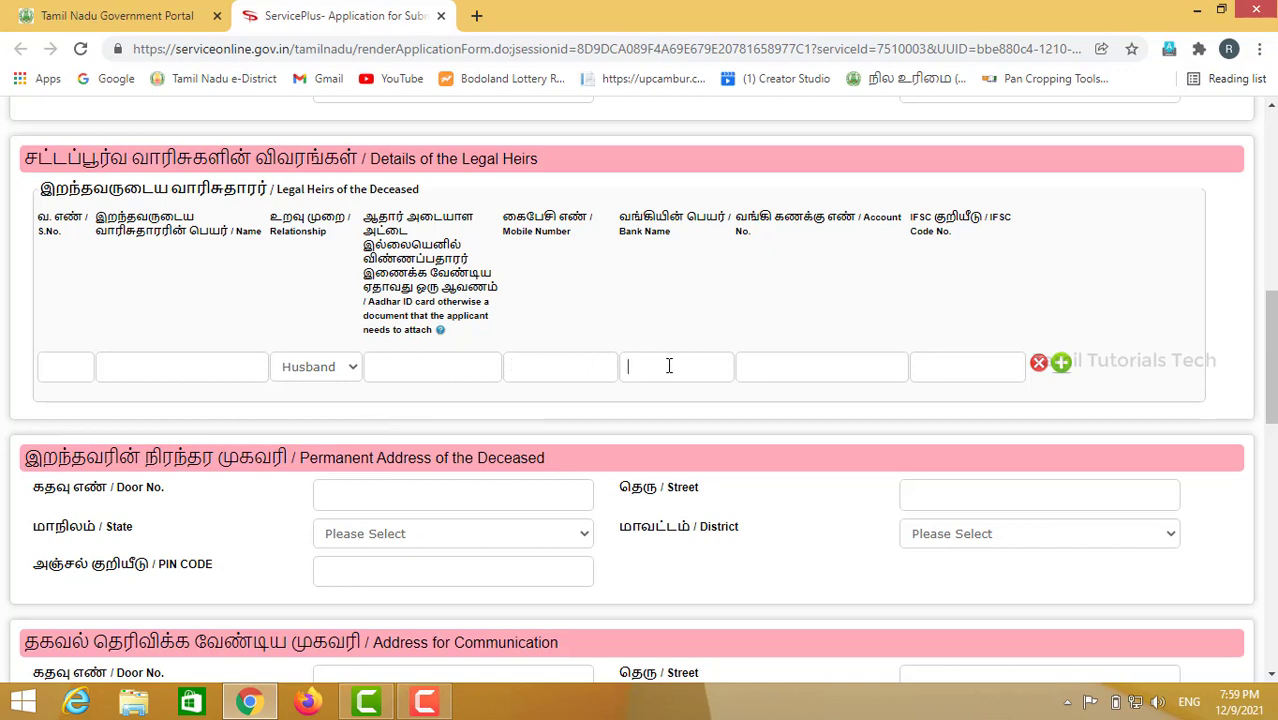
left_click(818, 369)
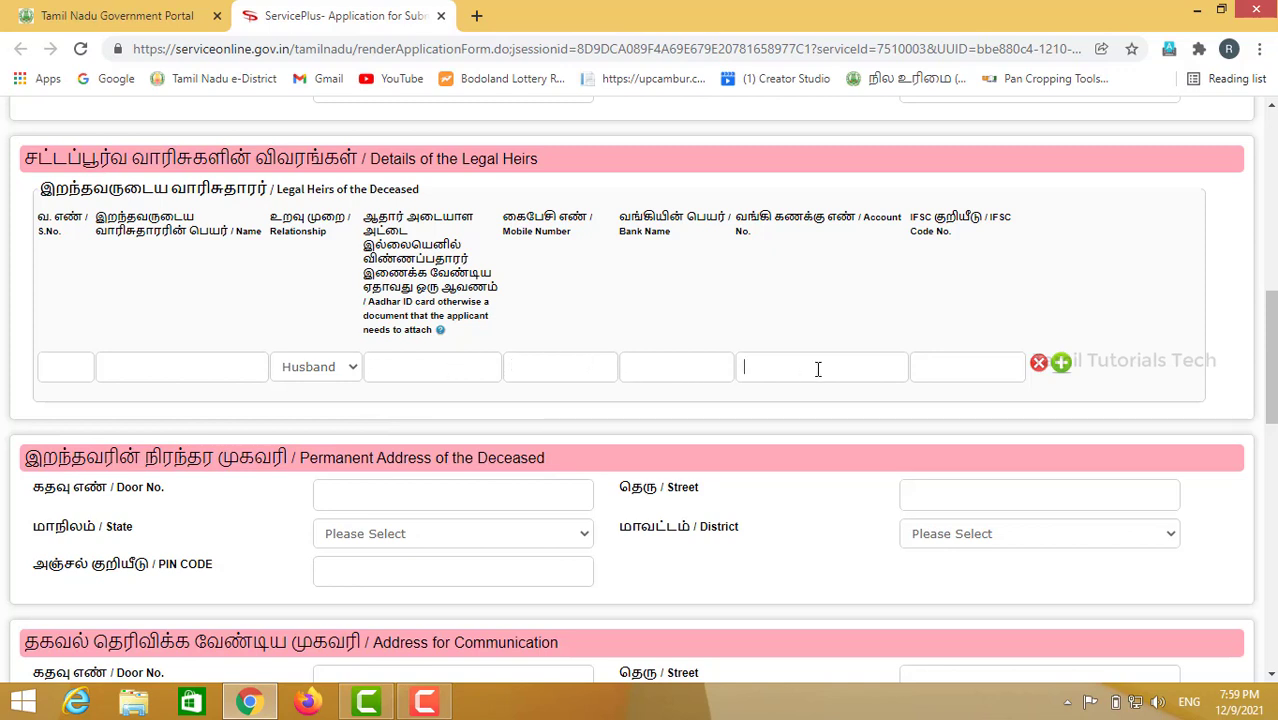
left_click(957, 360)
Add a second row to the legal heirs table and remove it again
left_click(1061, 366)
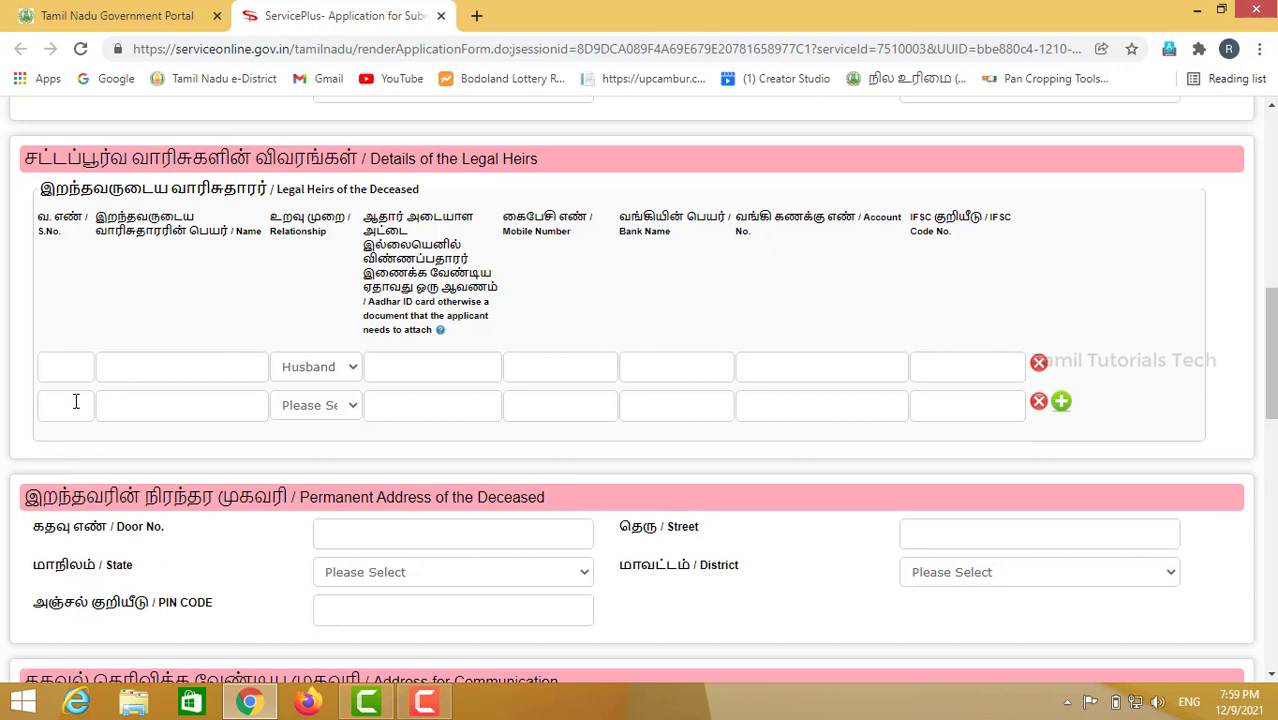
left_click(1038, 405)
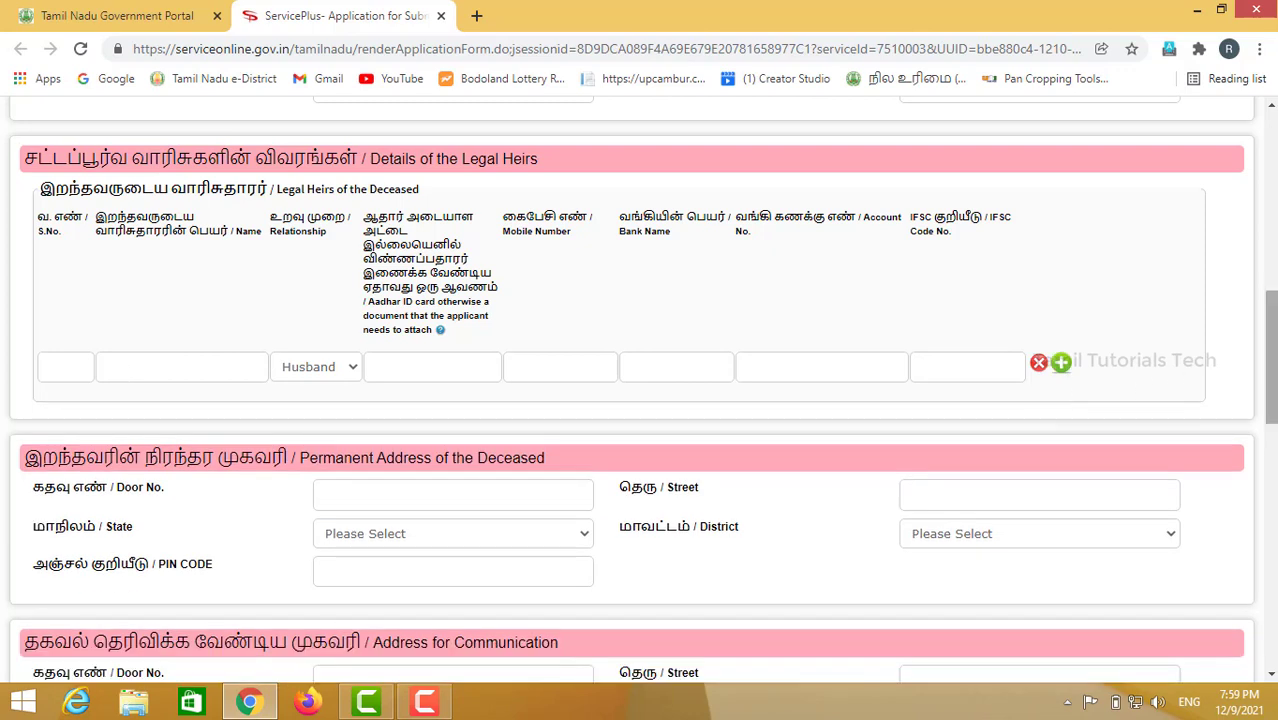
Set the state to TAMIL NADU in the permanent address of the deceased
scroll(640, 400, "down", 3)
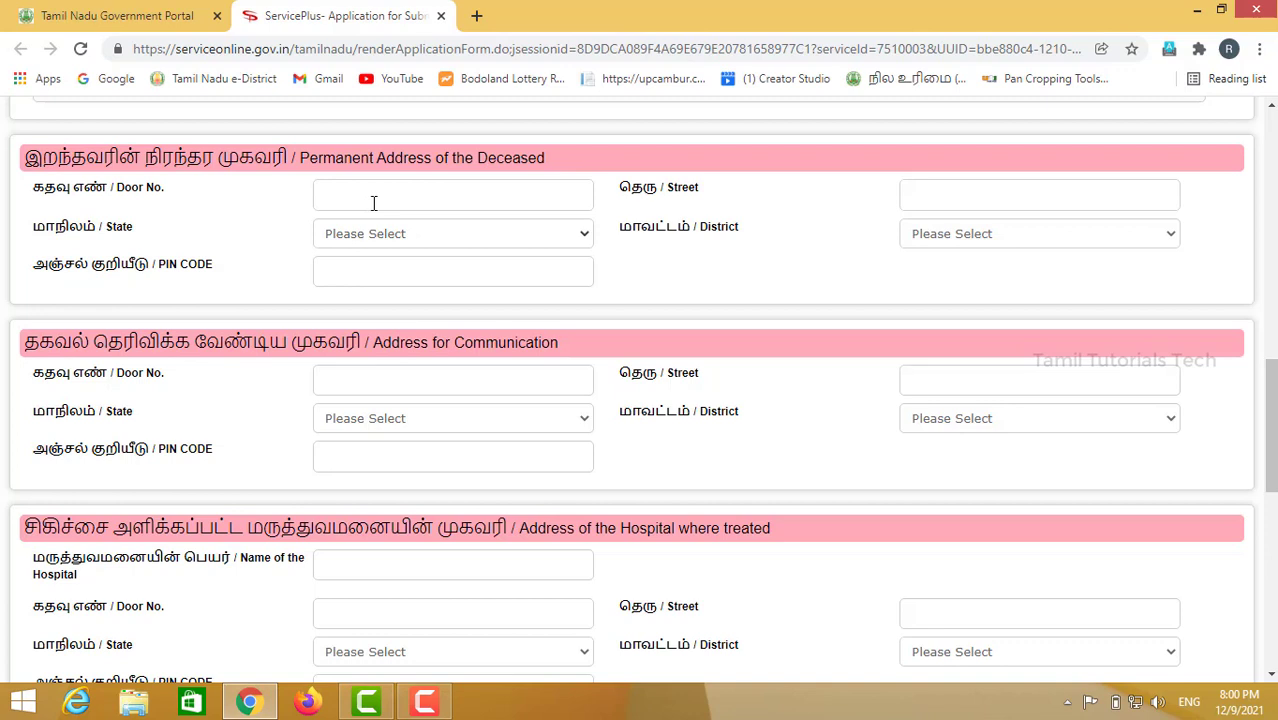
left_click(462, 201)
left_click(437, 234)
left_click(290, 237)
left_click(437, 234)
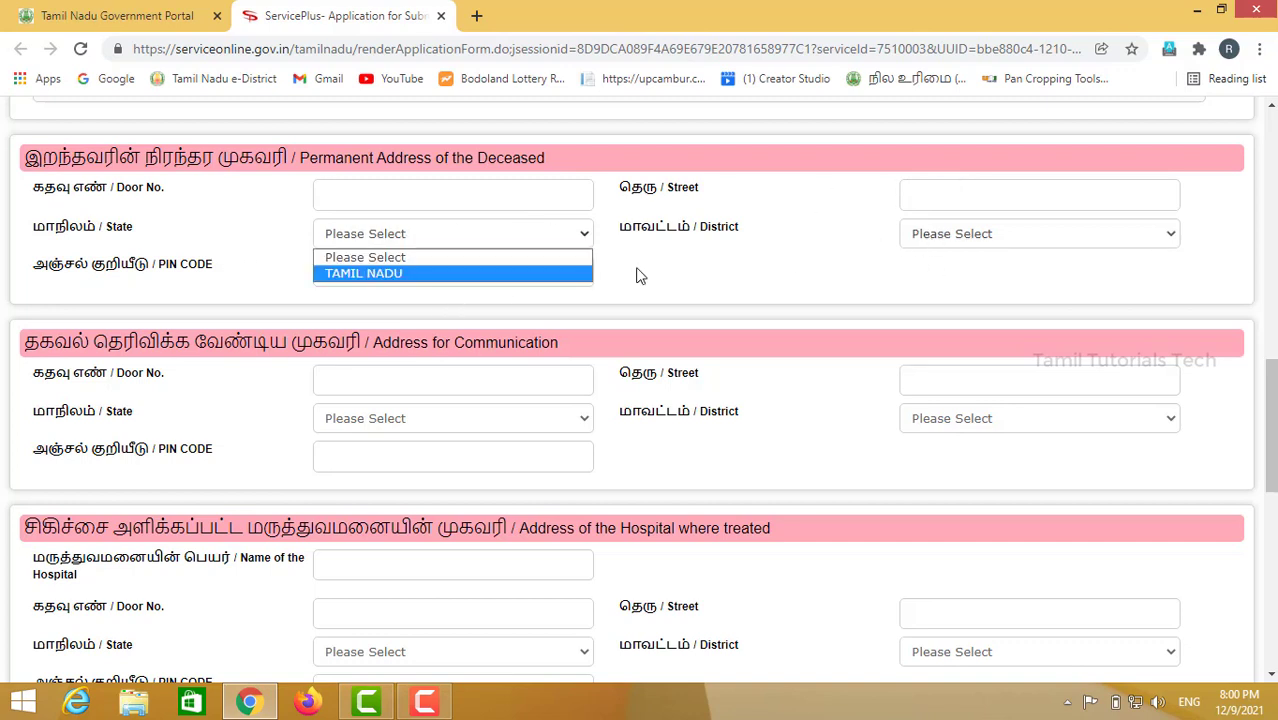
left_click(372, 272)
left_click(960, 246)
left_click(755, 270)
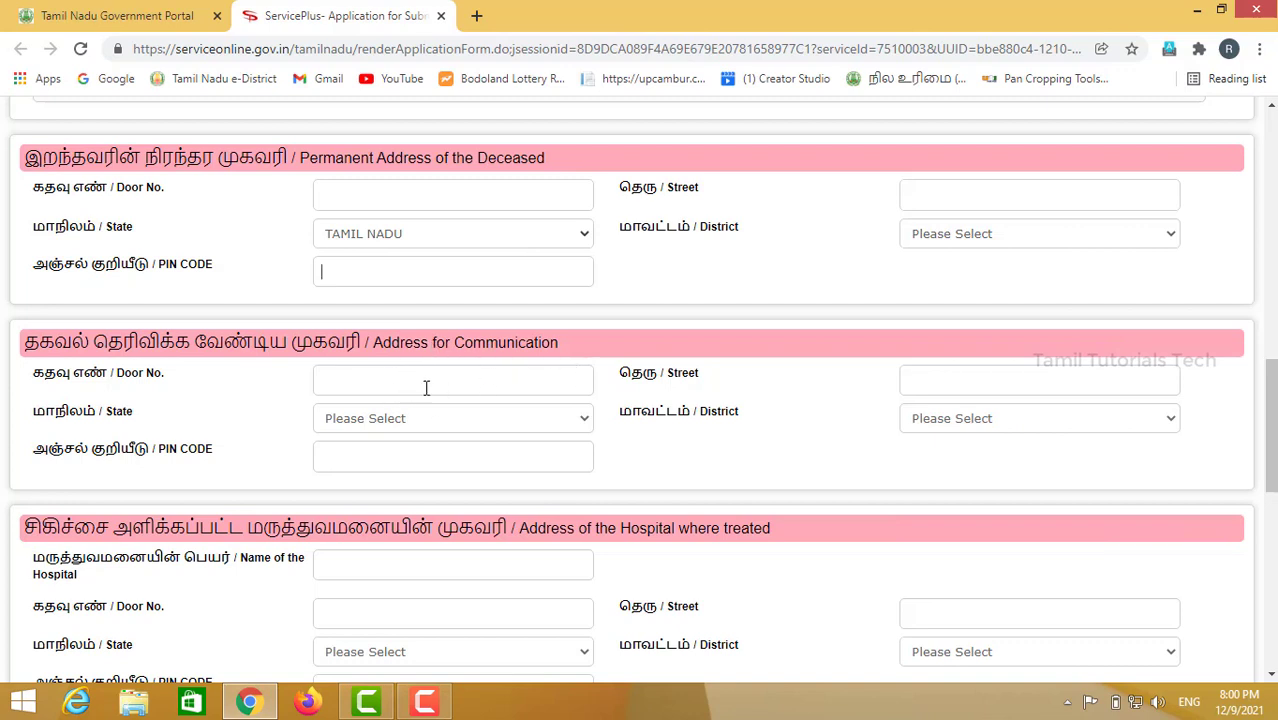
Examine the communication address, both hospital address sections, the declaration and the word verification field at the form's end
left_click(495, 376)
scroll(1070, 414, "down", 1)
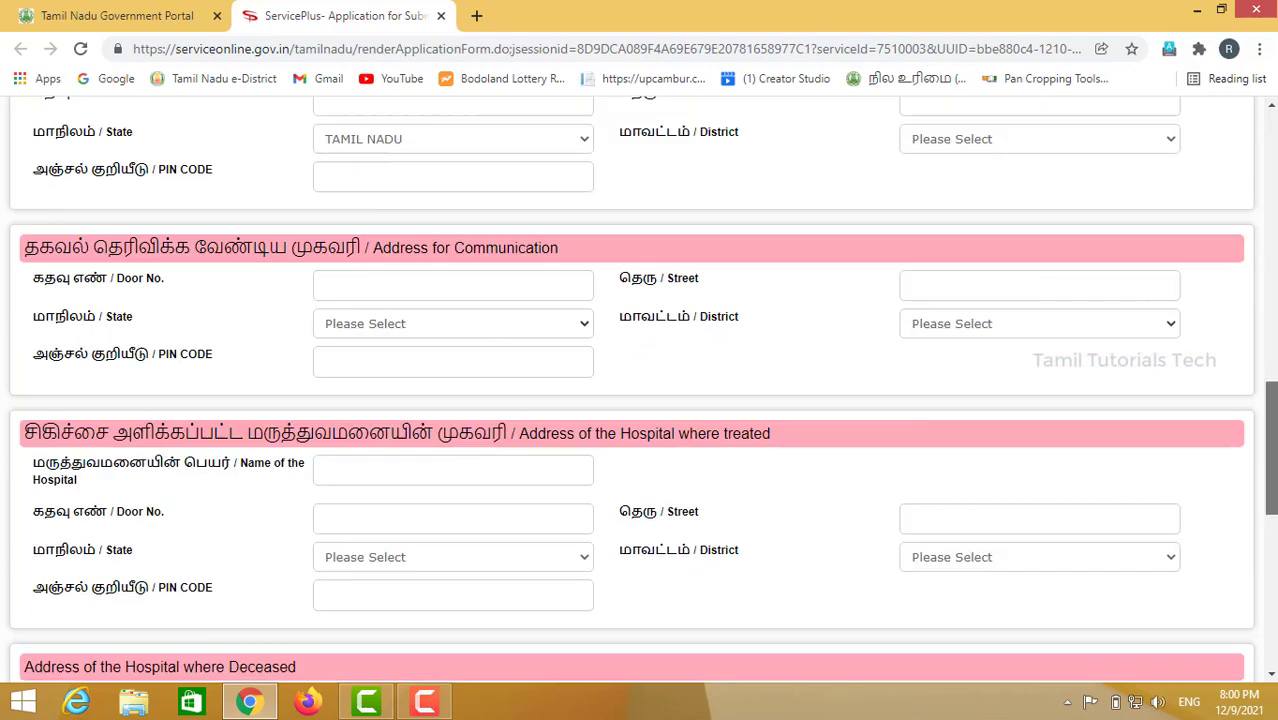
scroll(1270, 450, "down", 3)
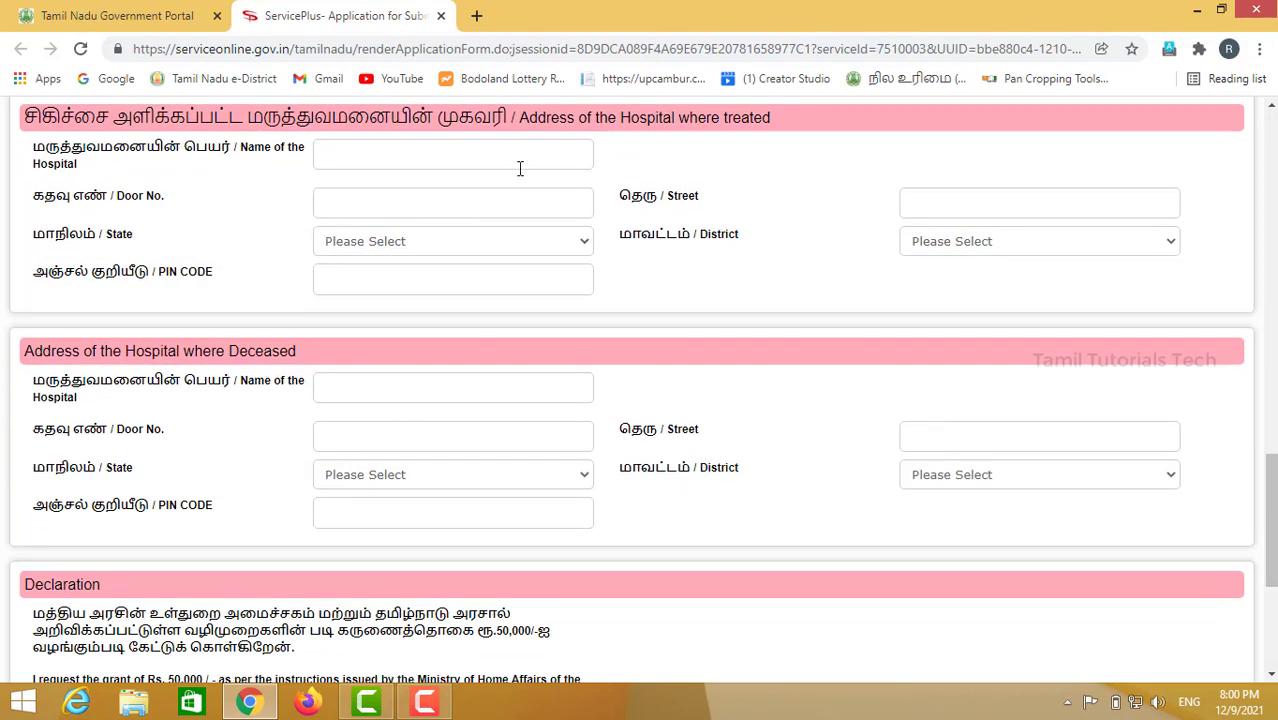
left_click(474, 159)
scroll(373, 385, "down", 1)
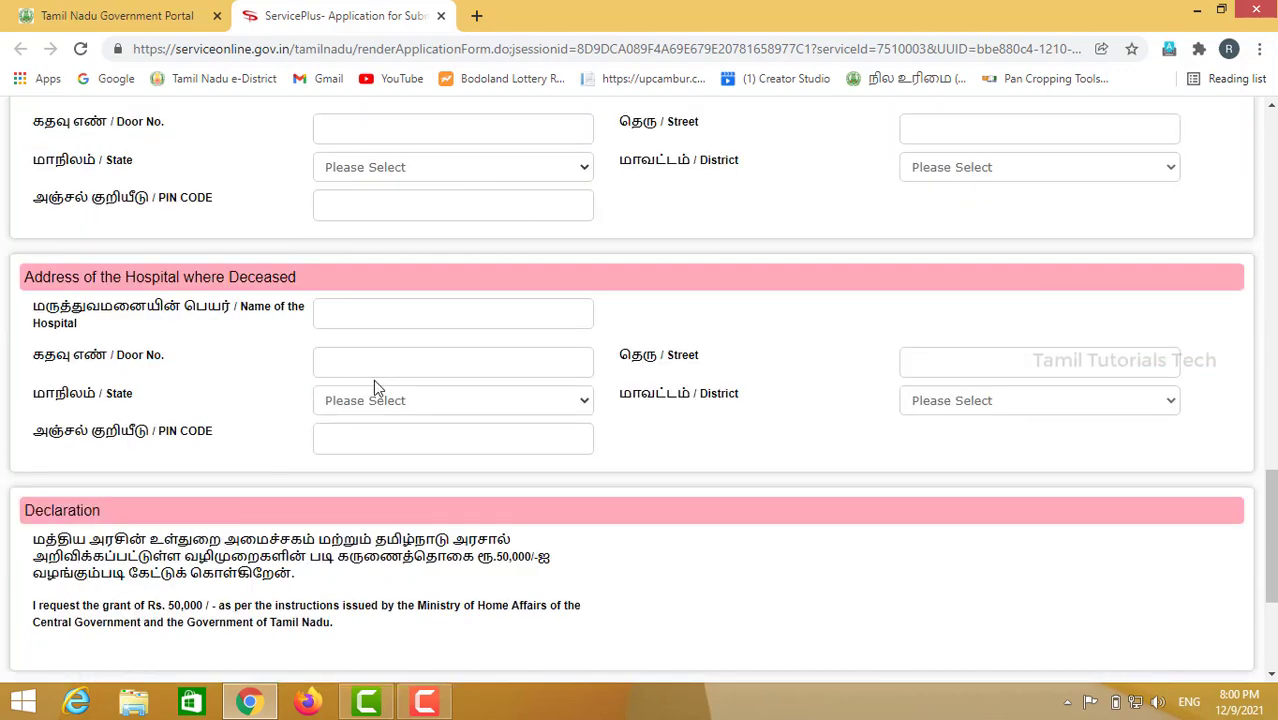
left_click(519, 368)
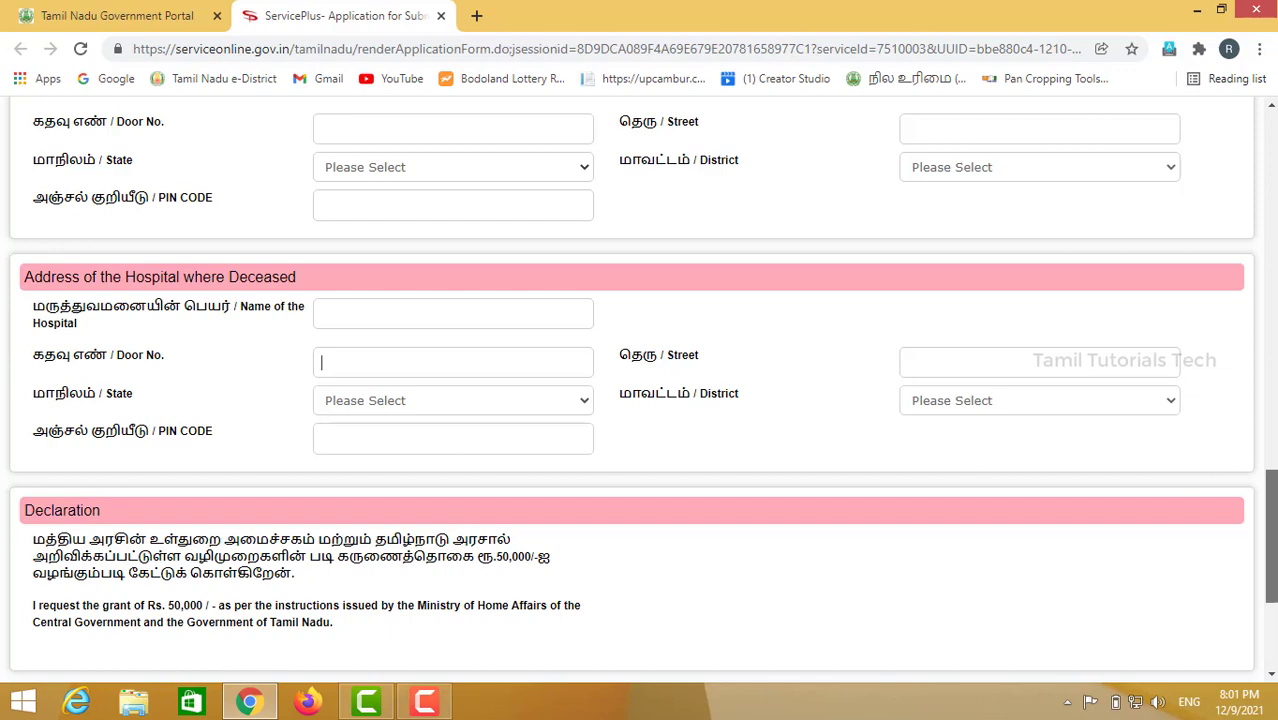
scroll(640, 400, "down", 2)
scroll(640, 393, "down", 1)
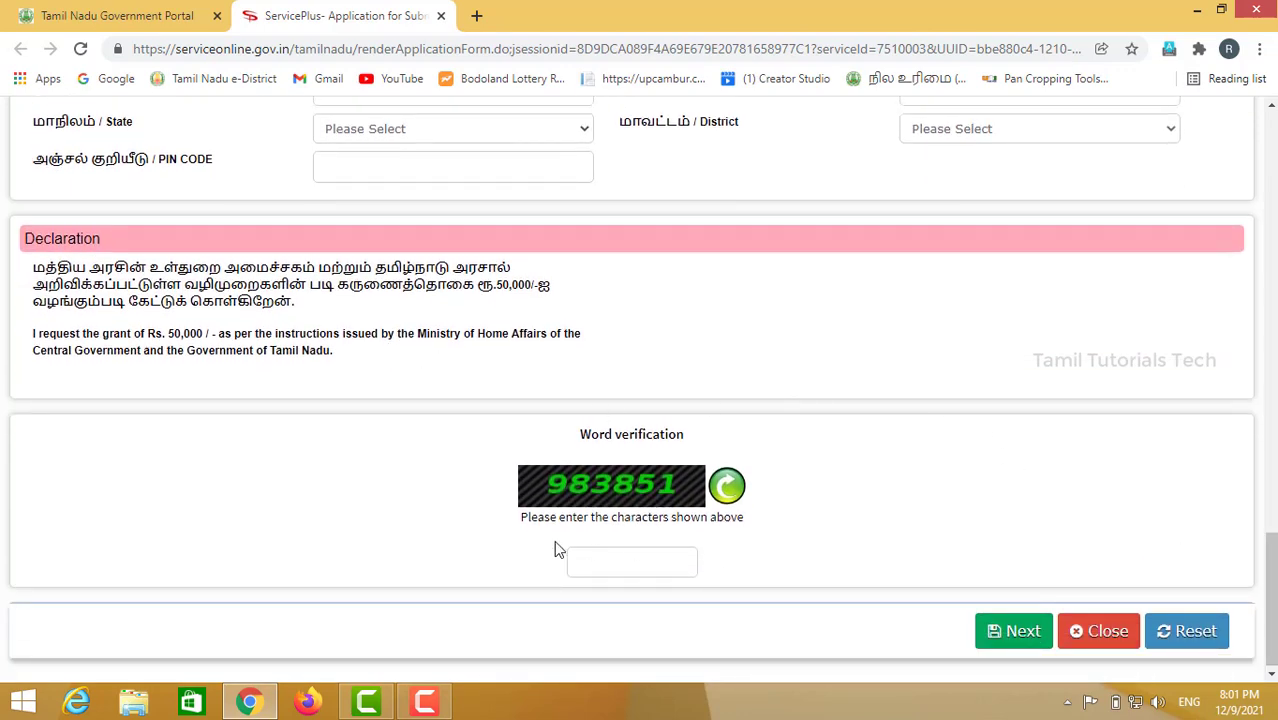
left_click(620, 569)
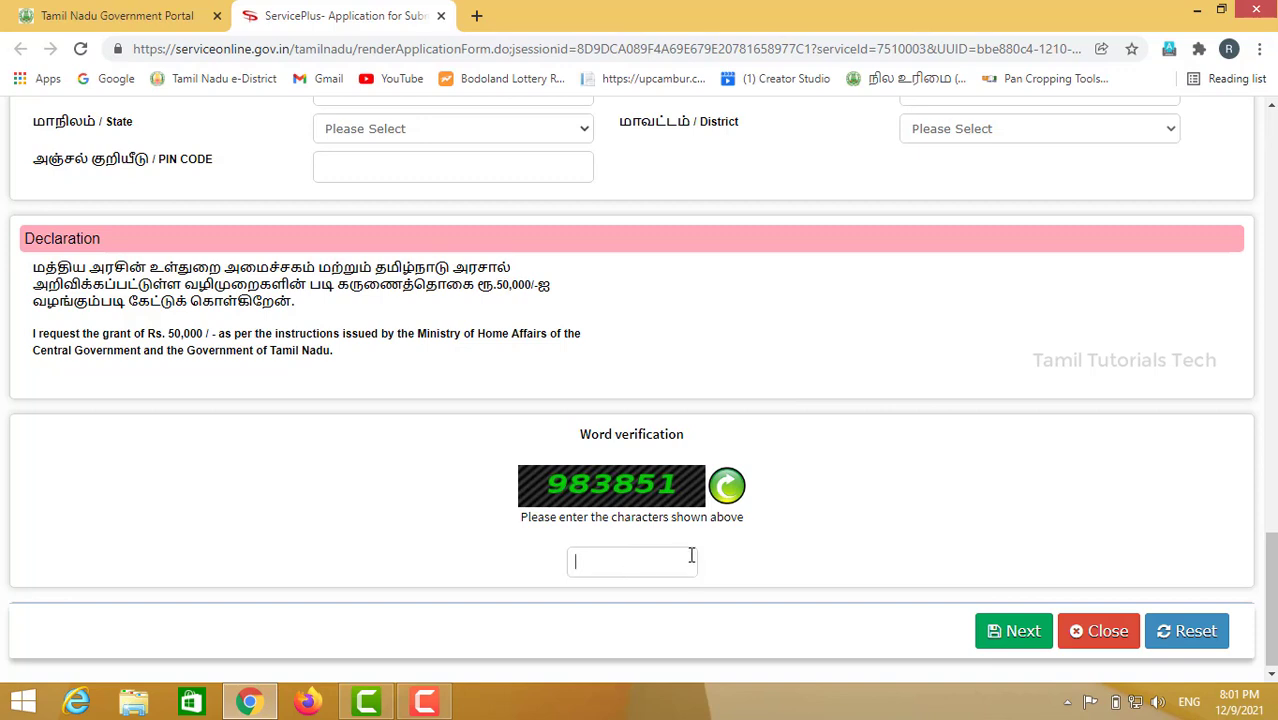